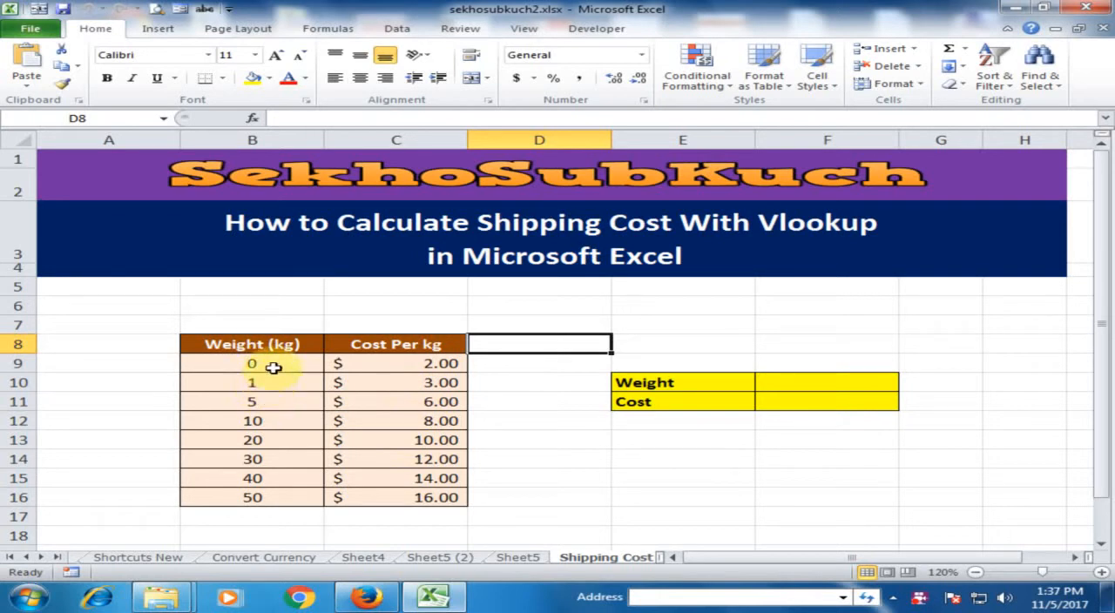
Examine the weight brackets and their matching costs per kg in the rate table.
click(275, 390)
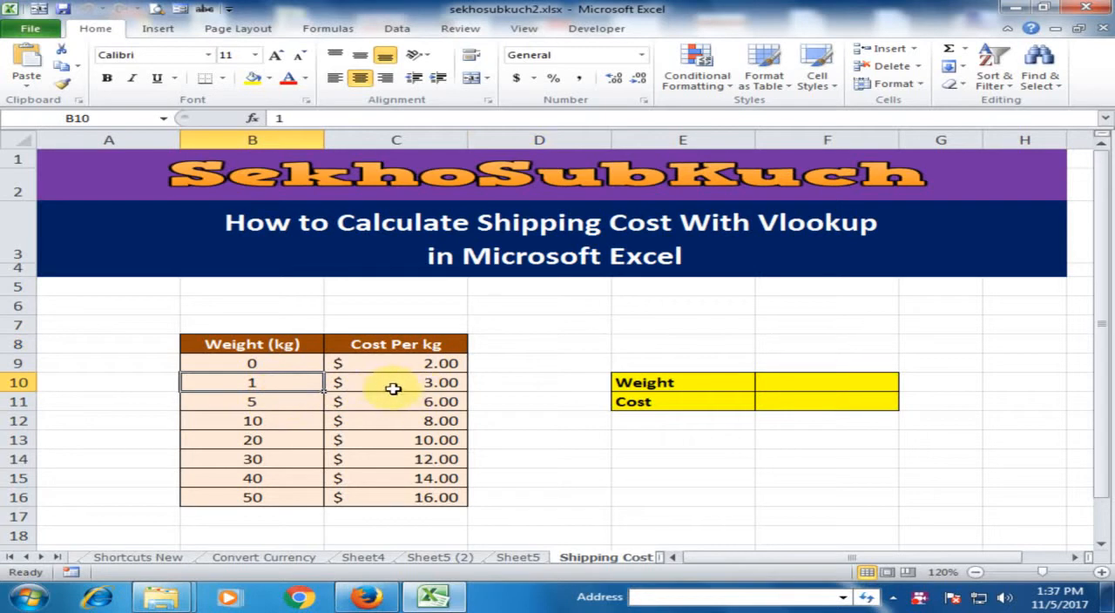
click(400, 387)
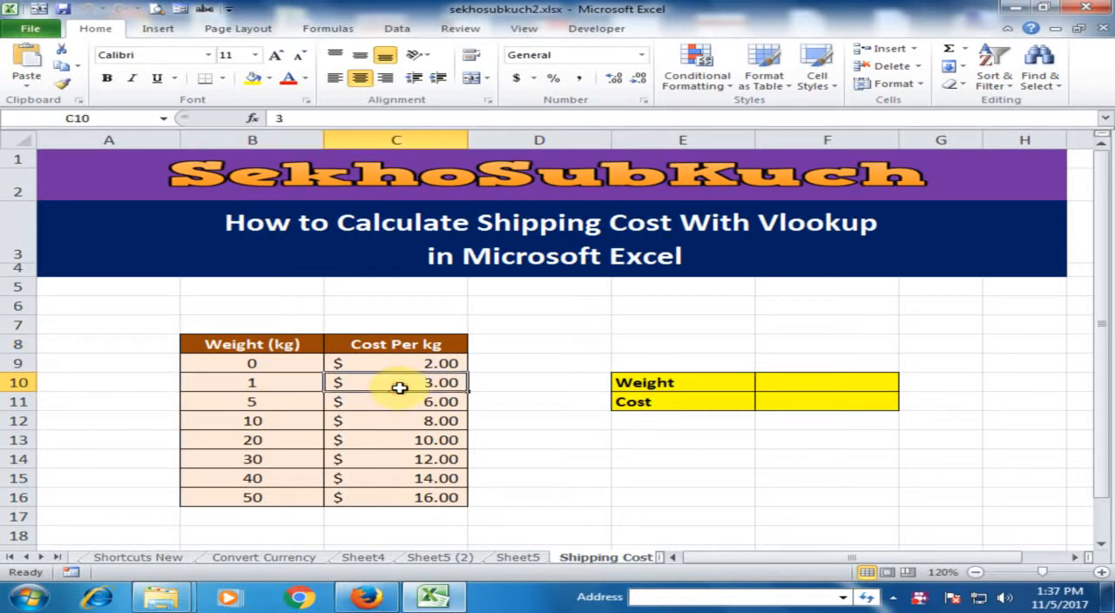
click(275, 407)
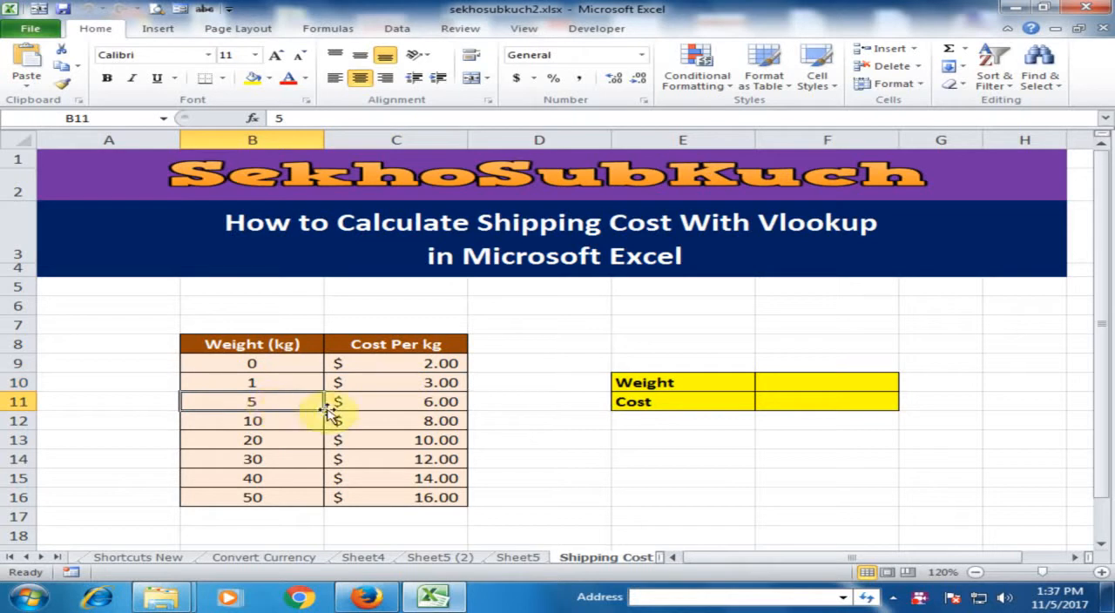
click(423, 404)
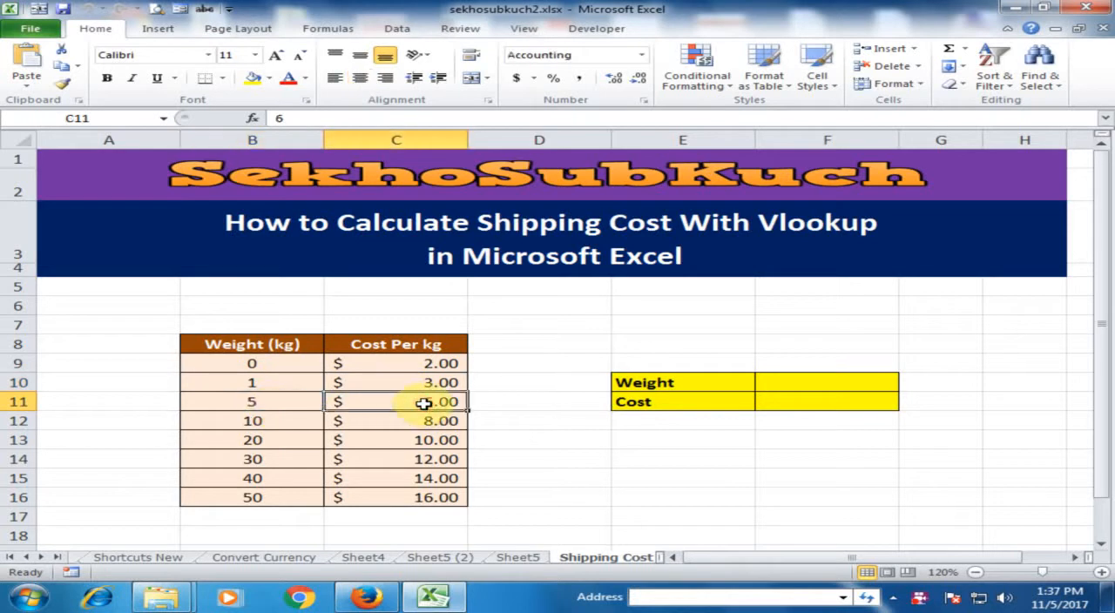
click(246, 404)
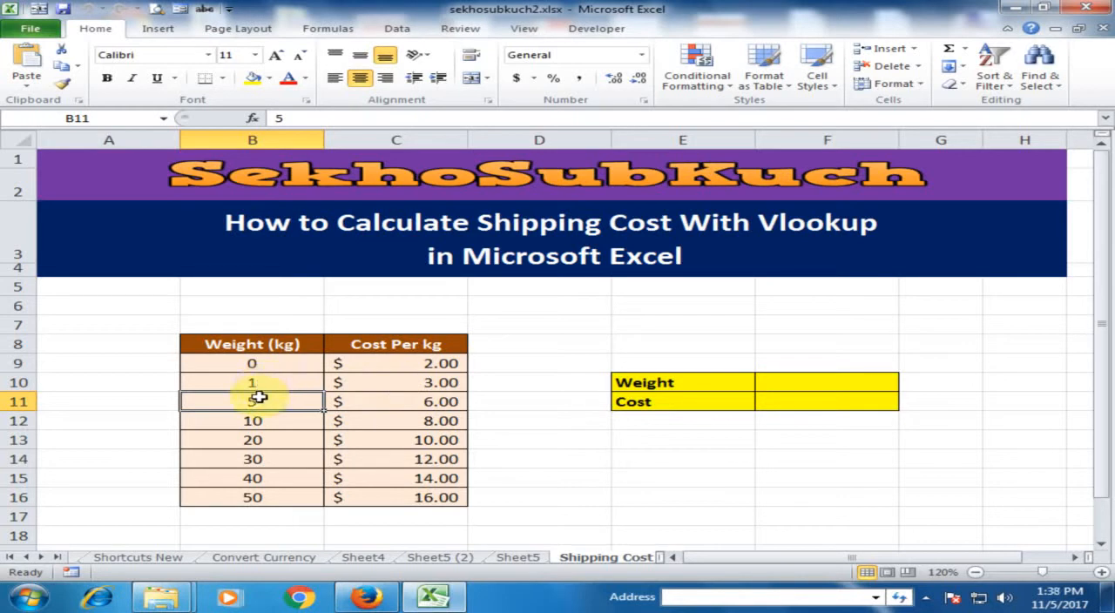
click(392, 381)
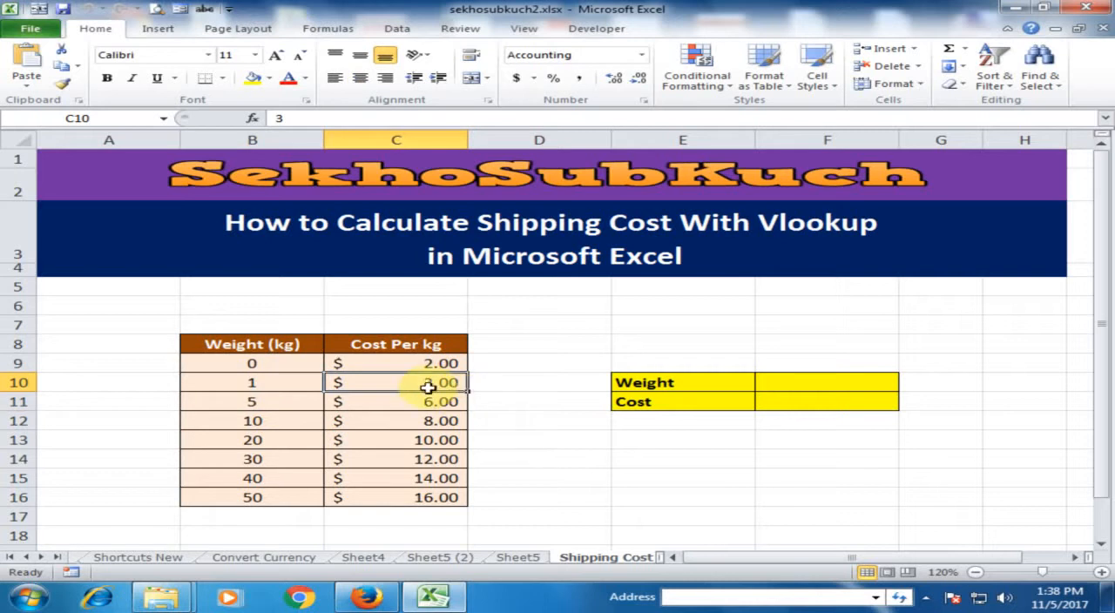
click(277, 402)
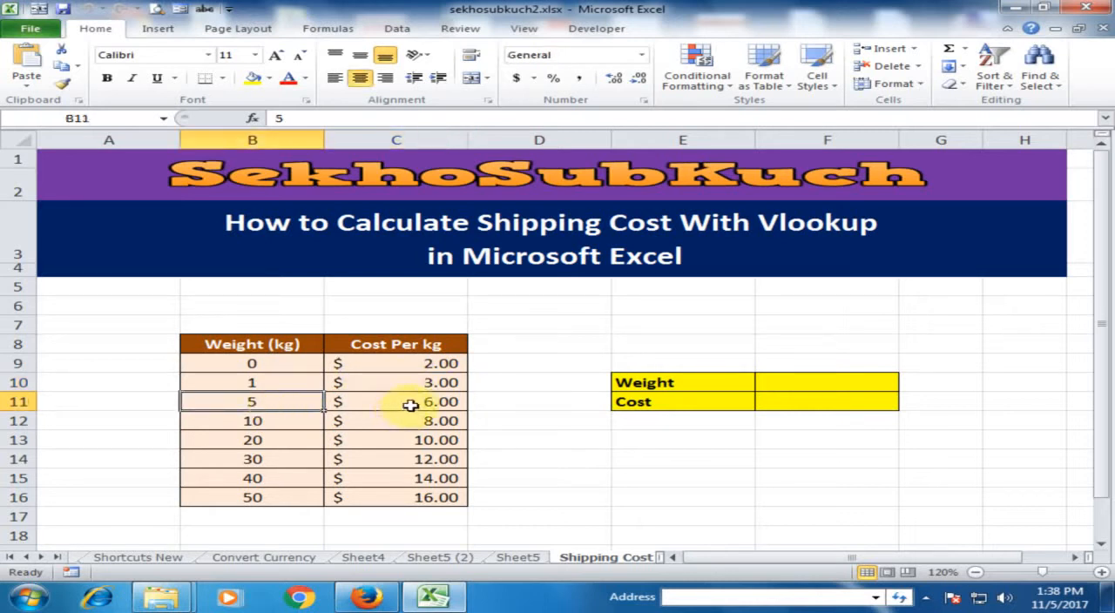
click(411, 404)
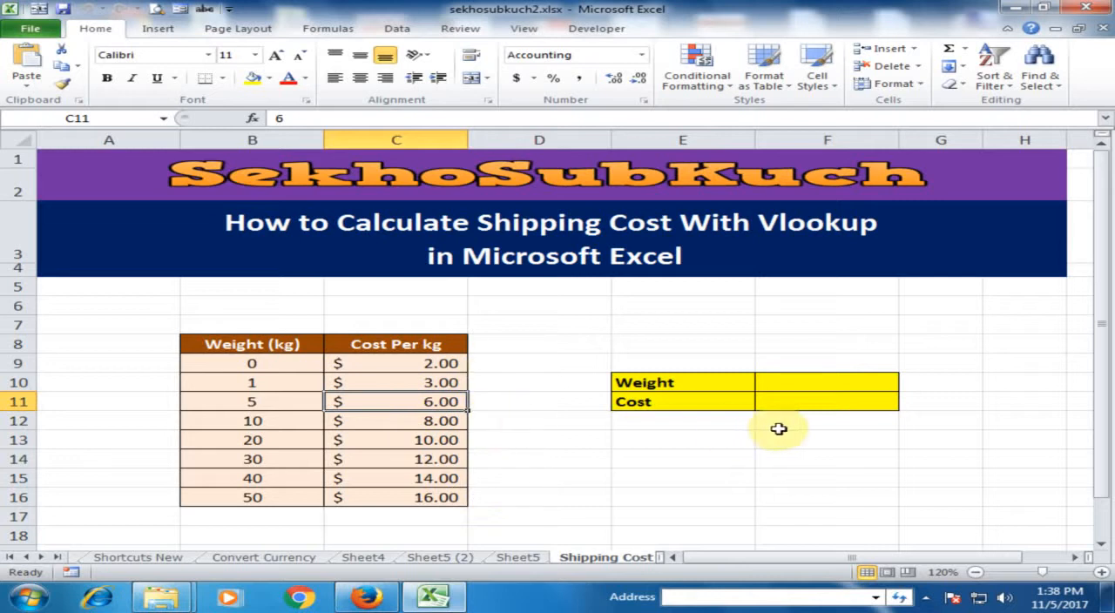
Enter a weight of 5 in cell F10.
click(859, 387)
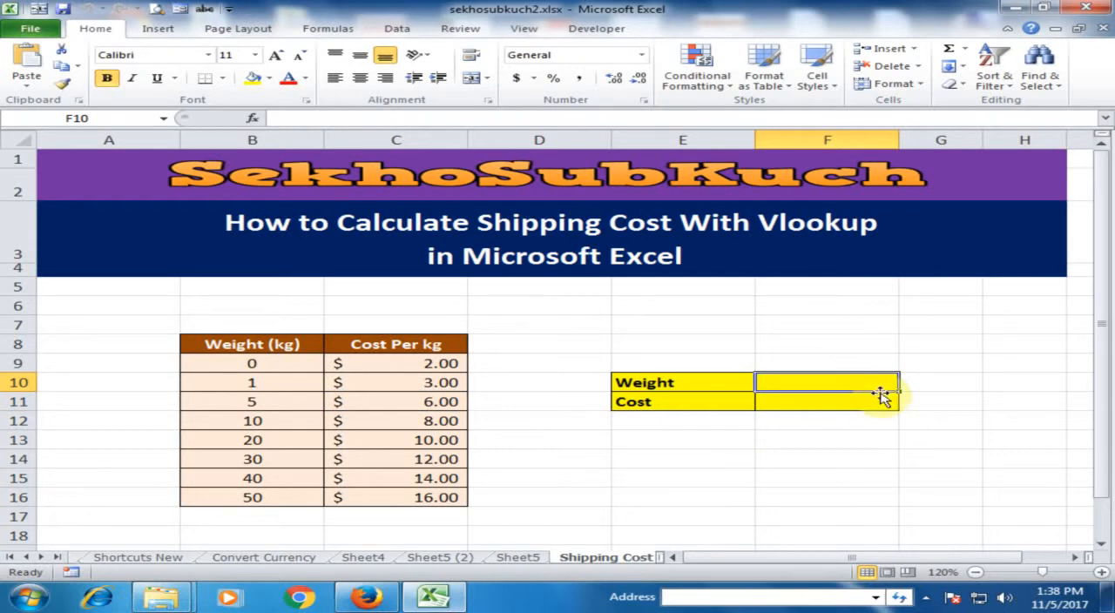
text(5)
click(842, 440)
Look up the cost in F11 with the approximate-match formula =VLOOKUP(F10,B9:C16,2,1).
click(843, 408)
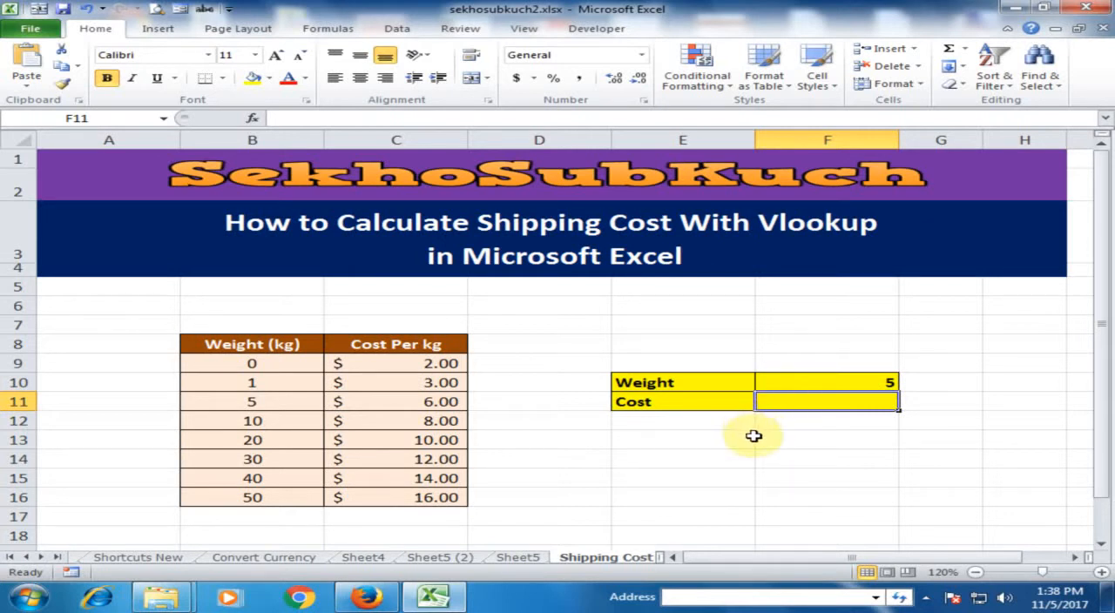
text(=)
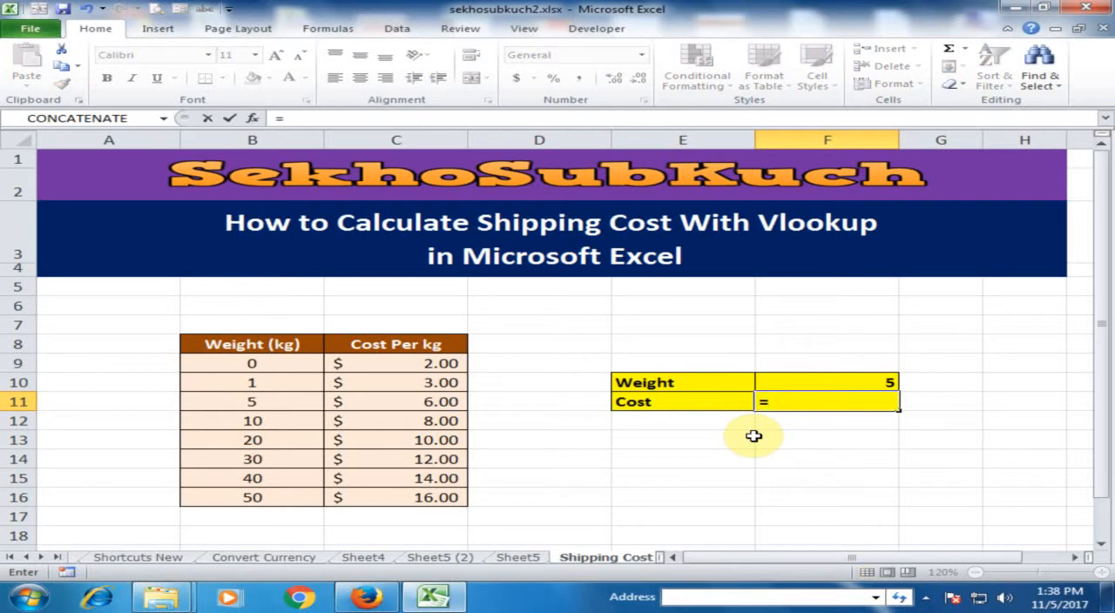
text(vl)
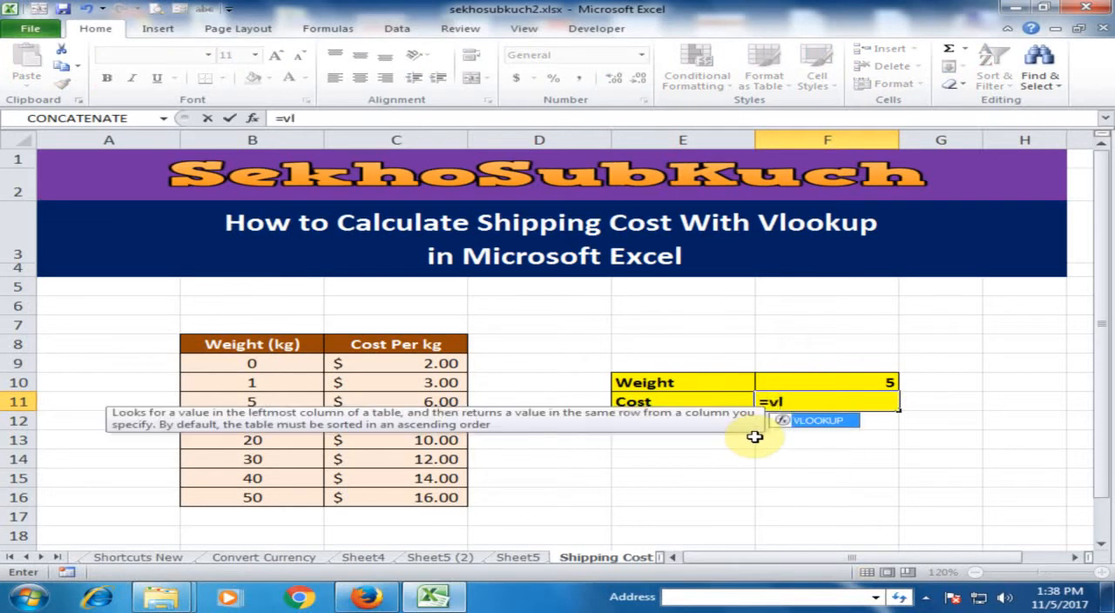
key(Tab)
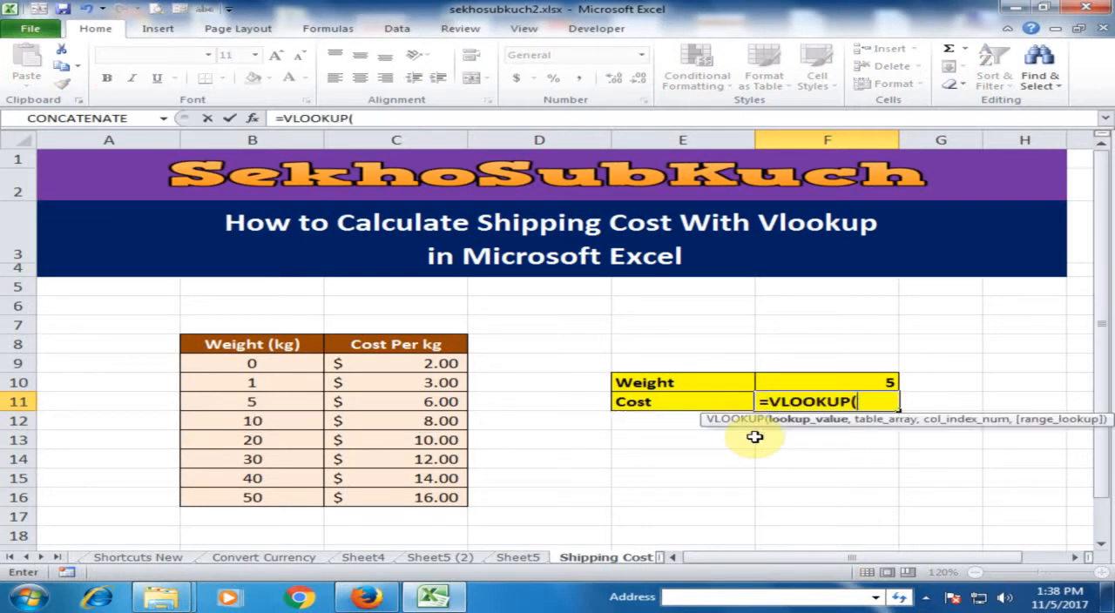
click(838, 381)
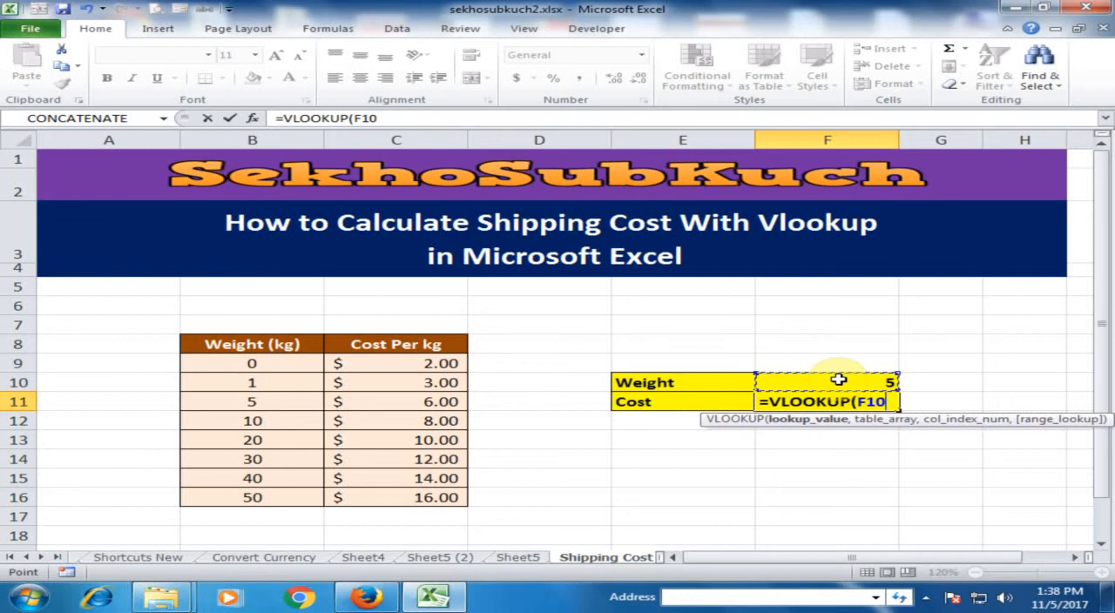
text(,)
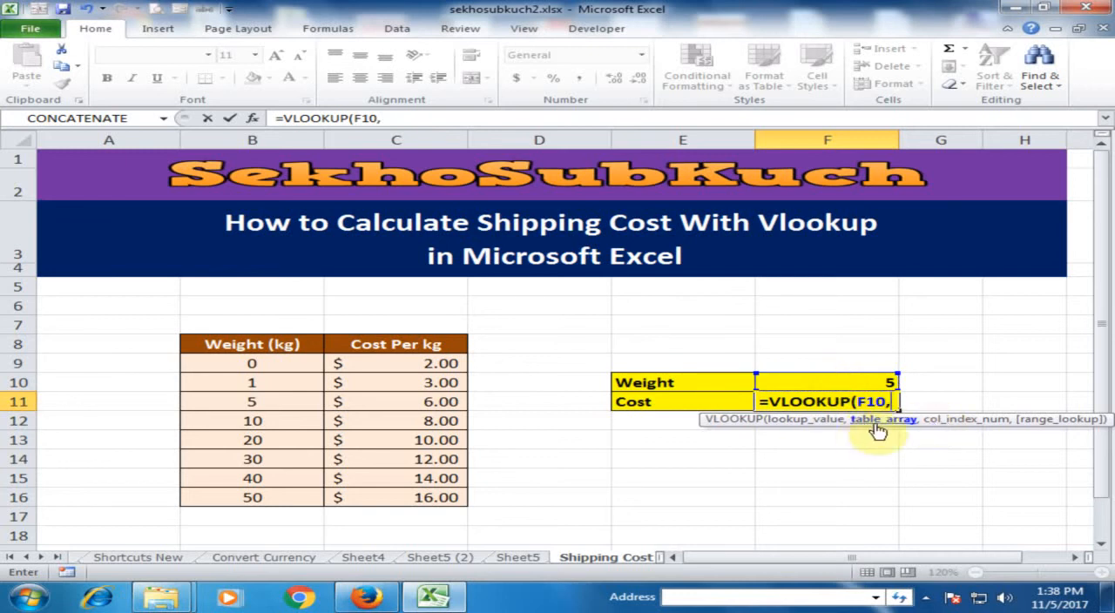
drag(247, 363, 445, 495)
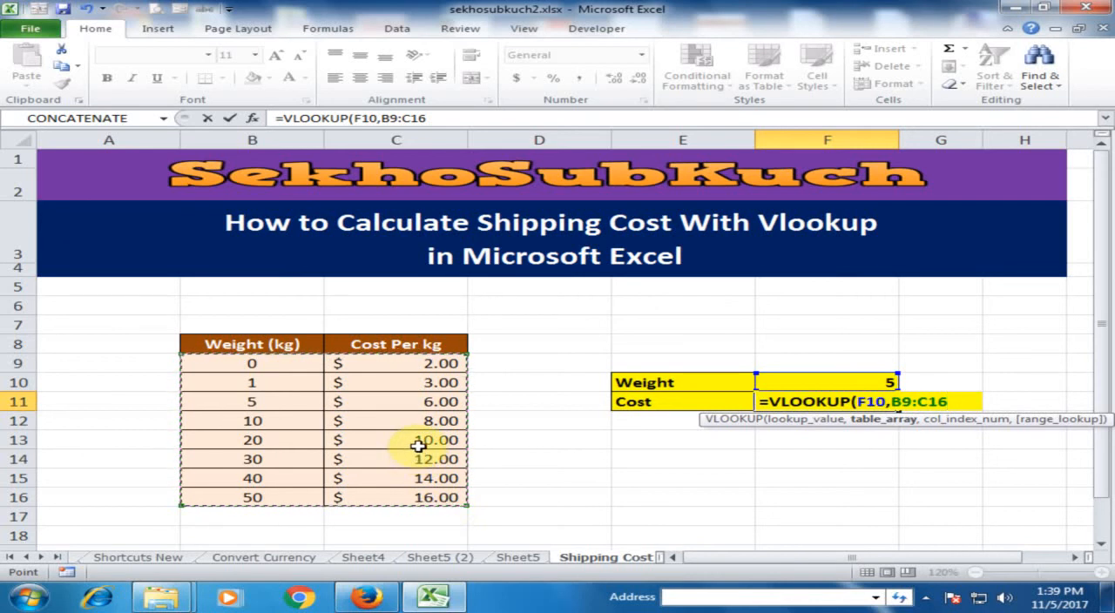
text(,)
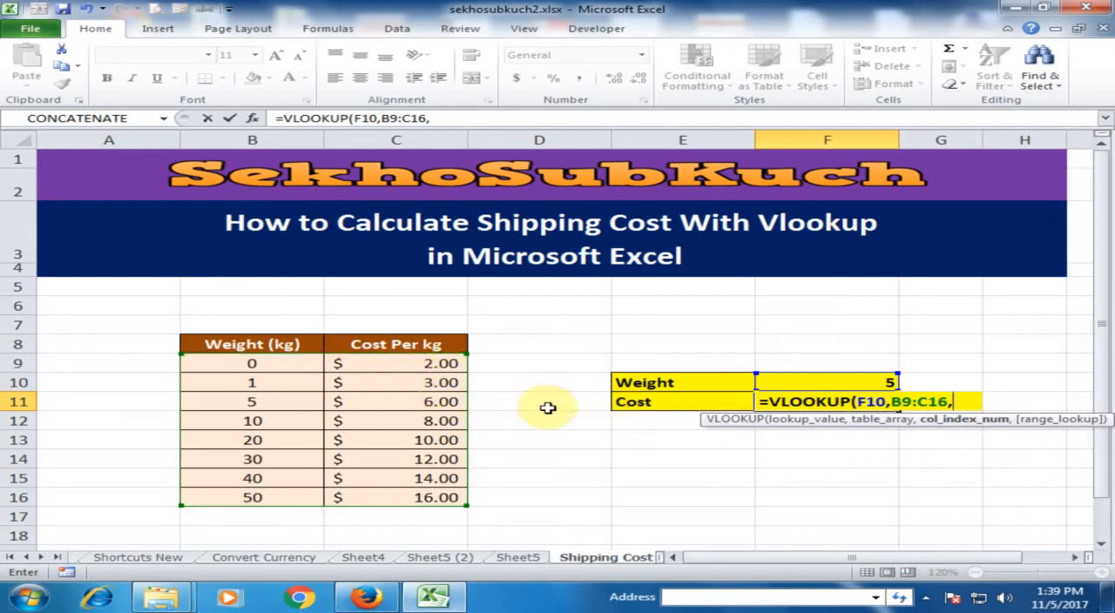
text(2)
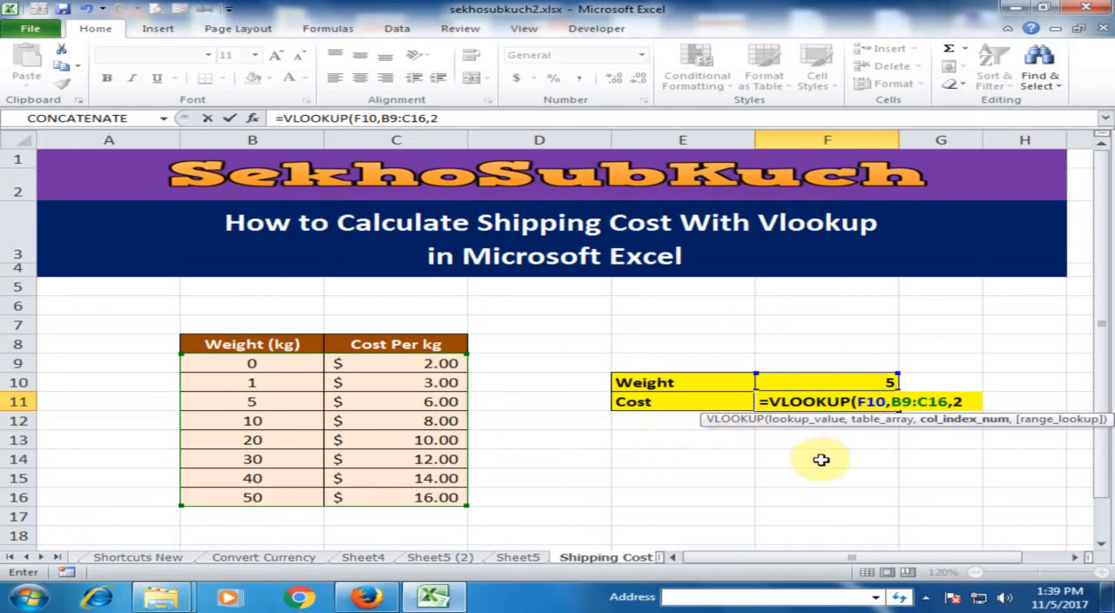
text(,)
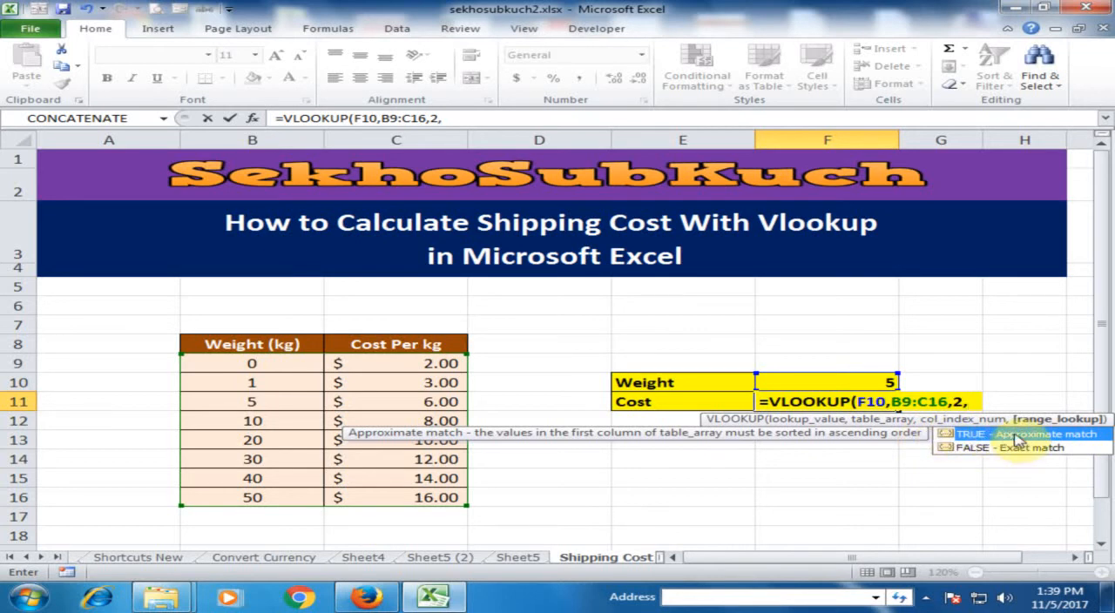
text(1)
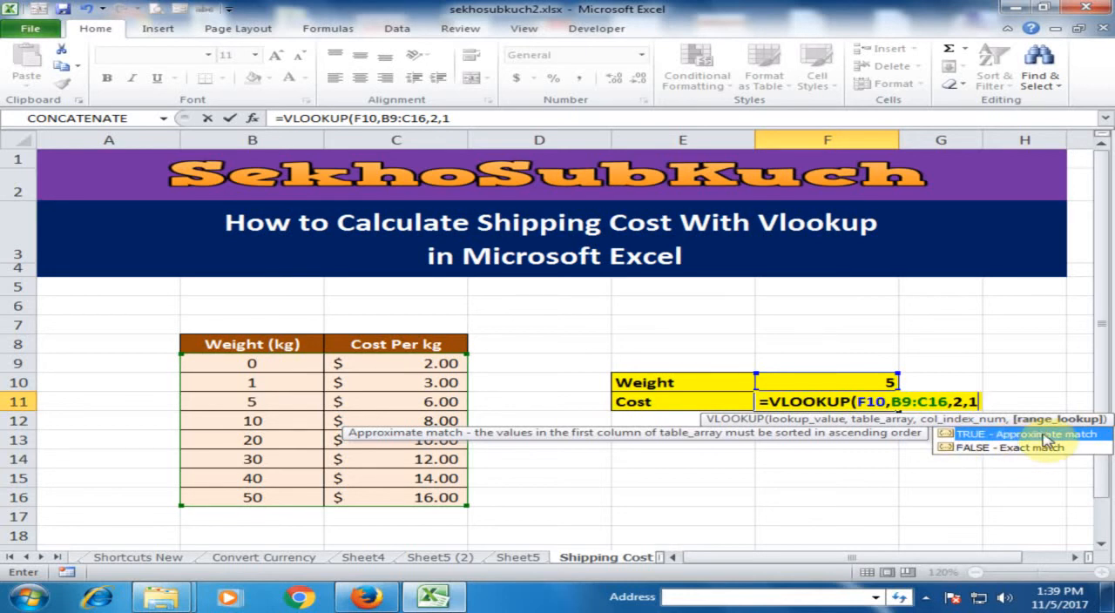
text())
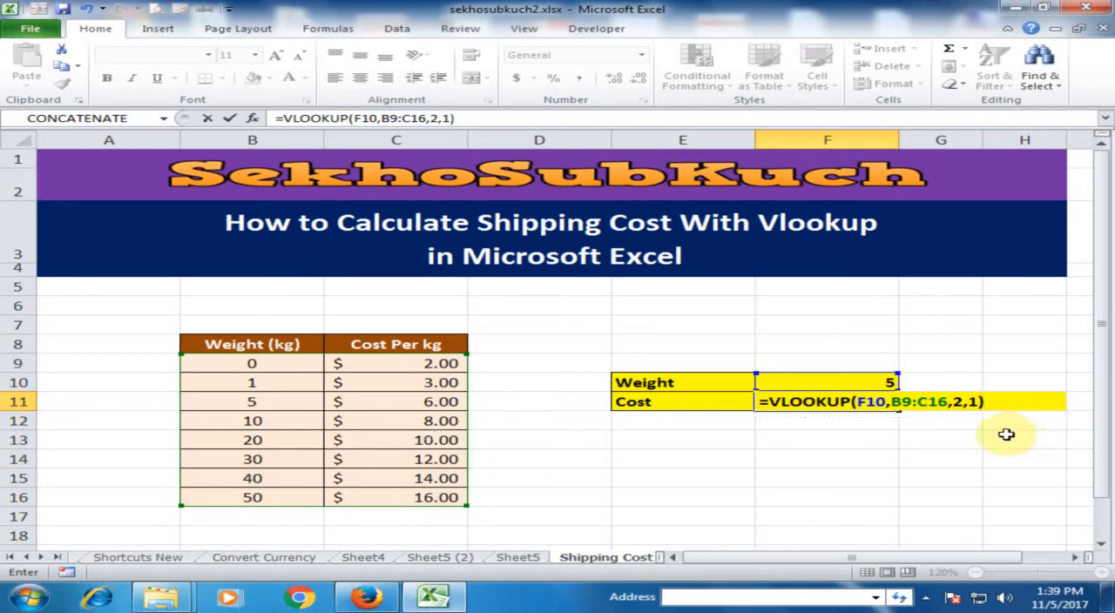
key(Return)
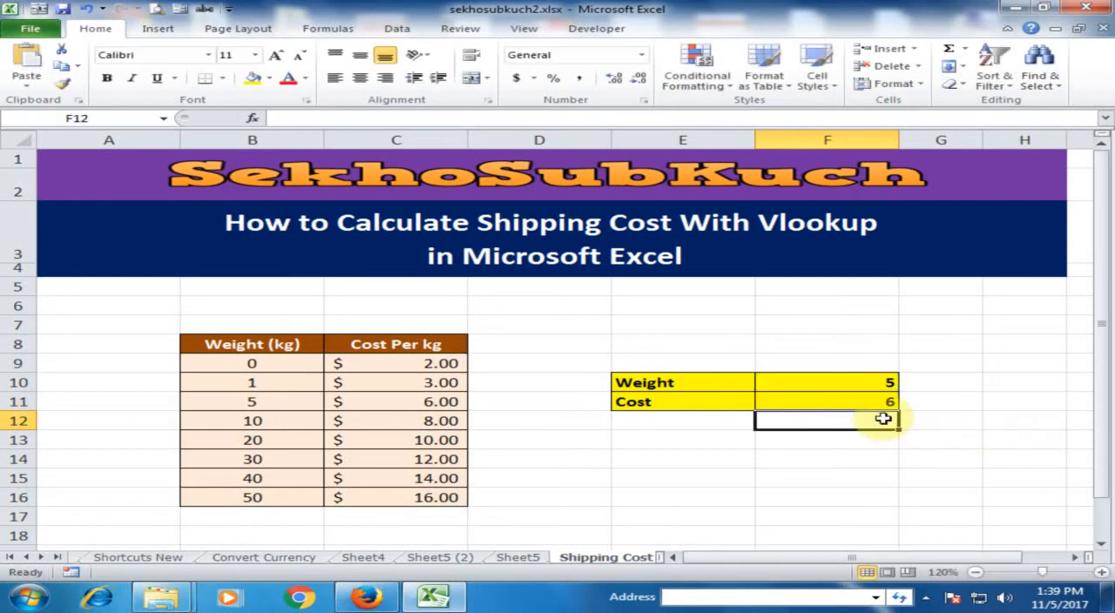
Check the looked-up rate against the table and extend the F11 formula to =VLOOKUP(F10,B9:C16,2,1)*F10.
click(873, 408)
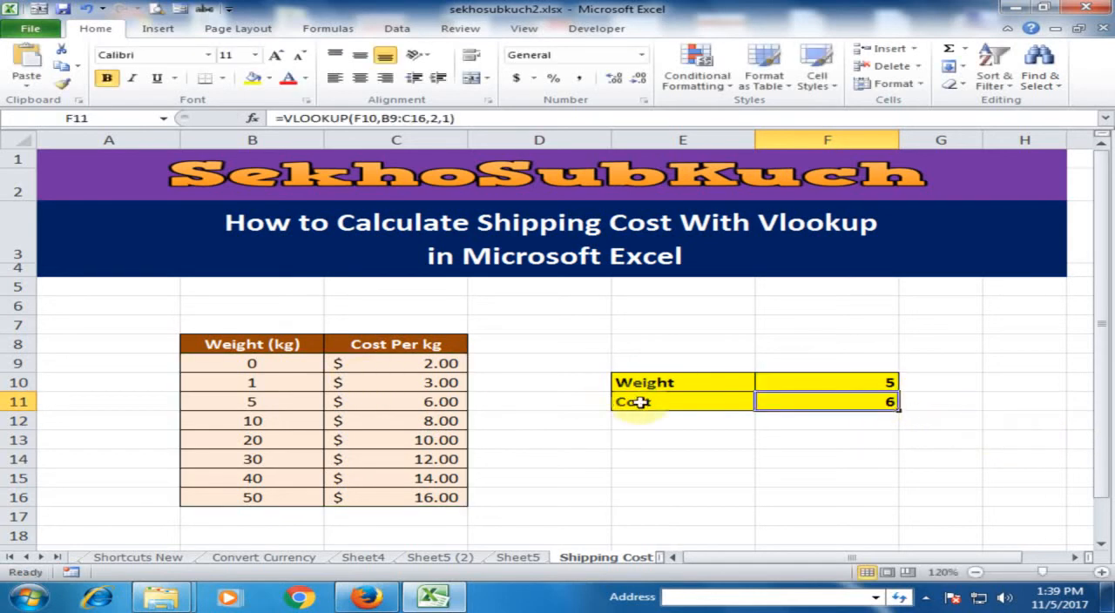
click(877, 382)
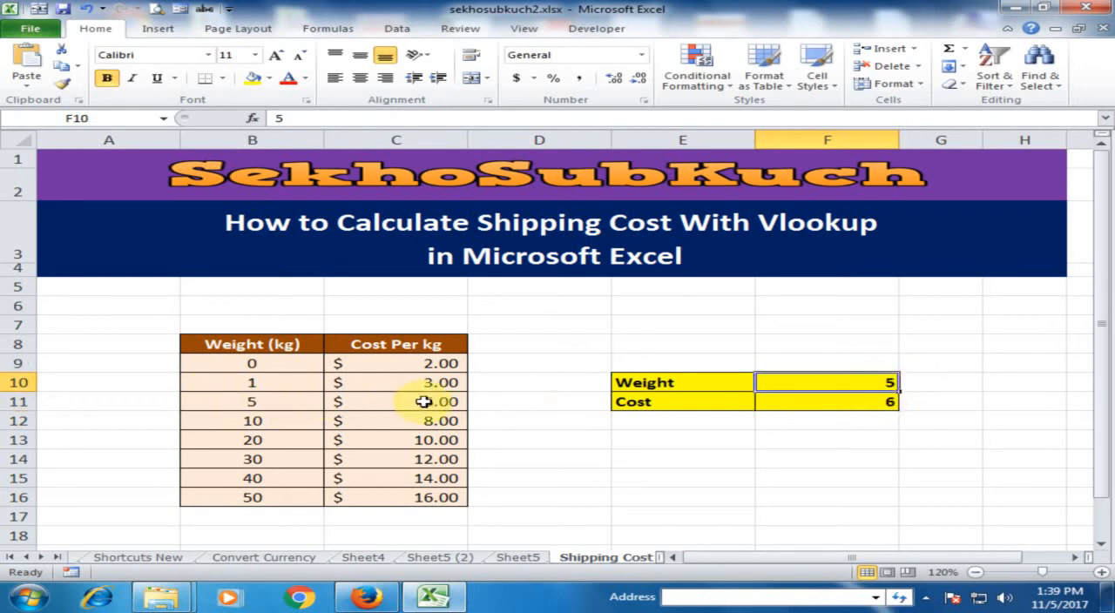
click(296, 401)
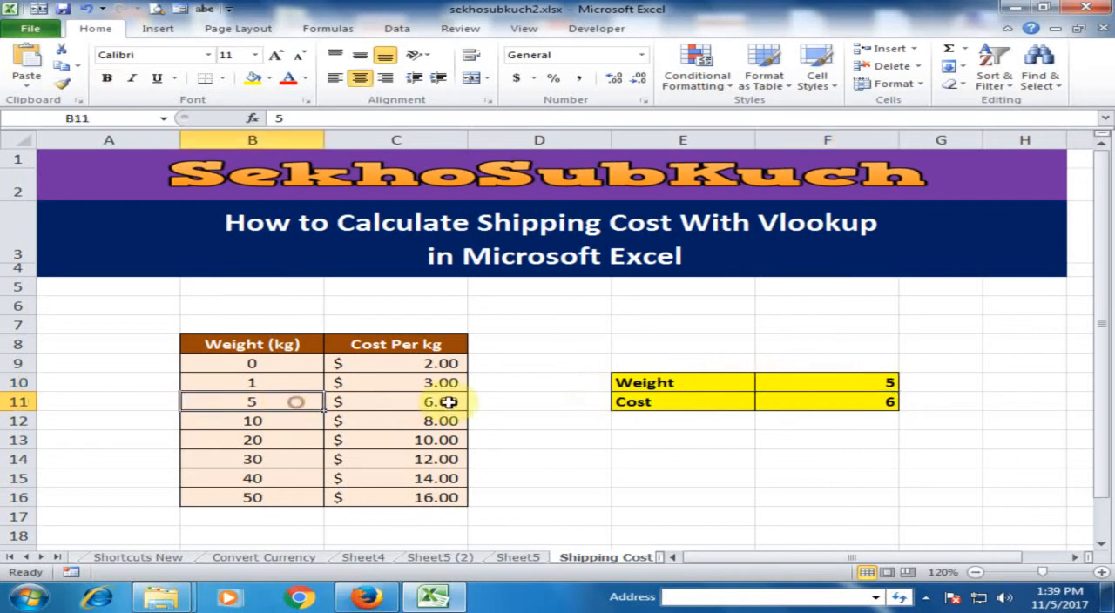
click(430, 403)
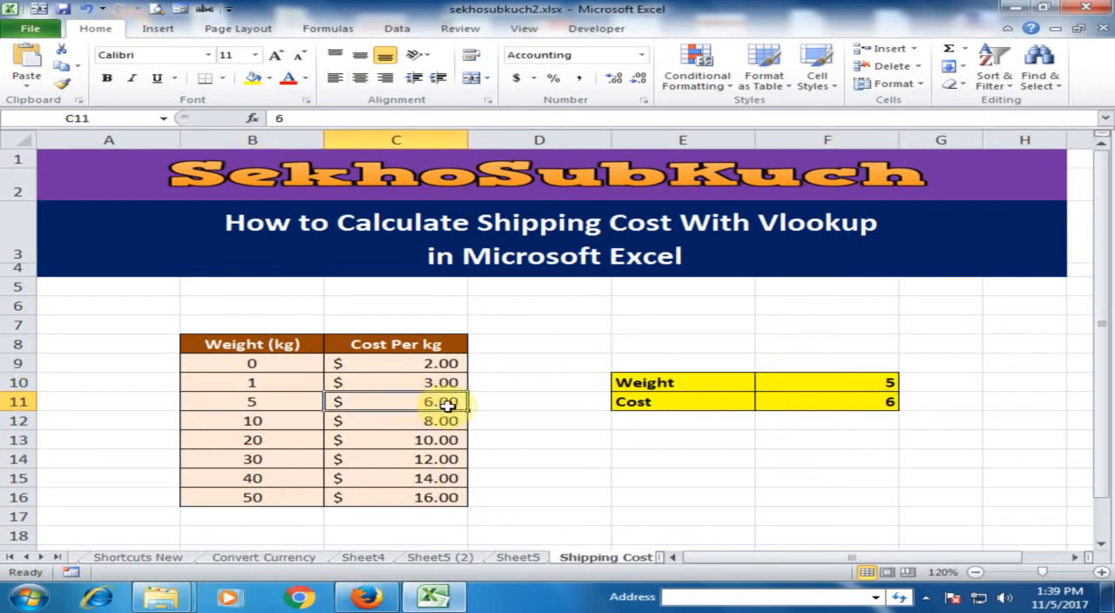
click(839, 400)
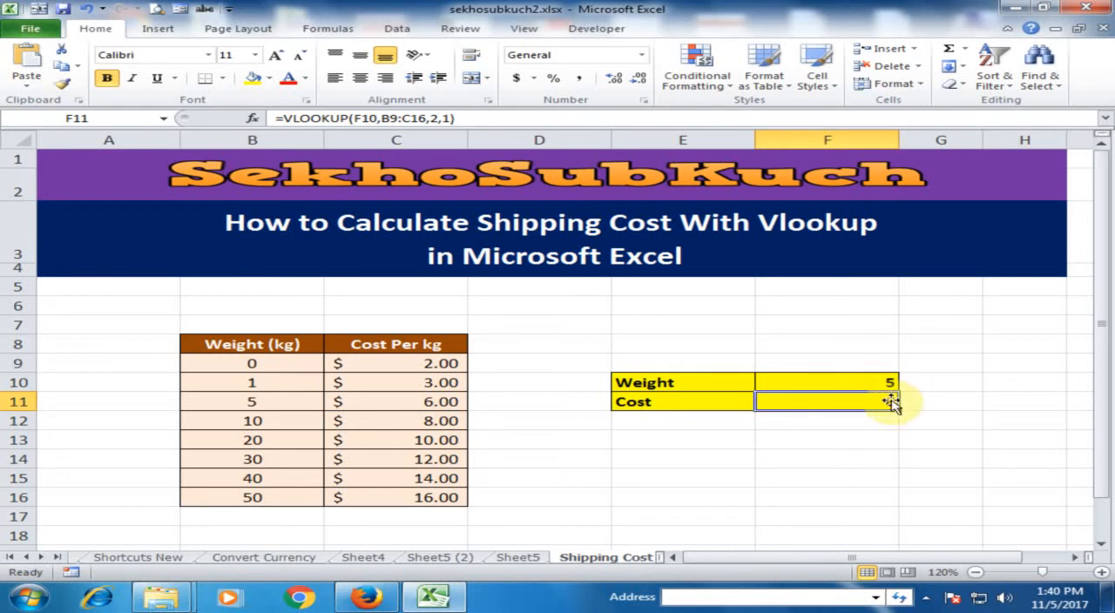
double_click(890, 400)
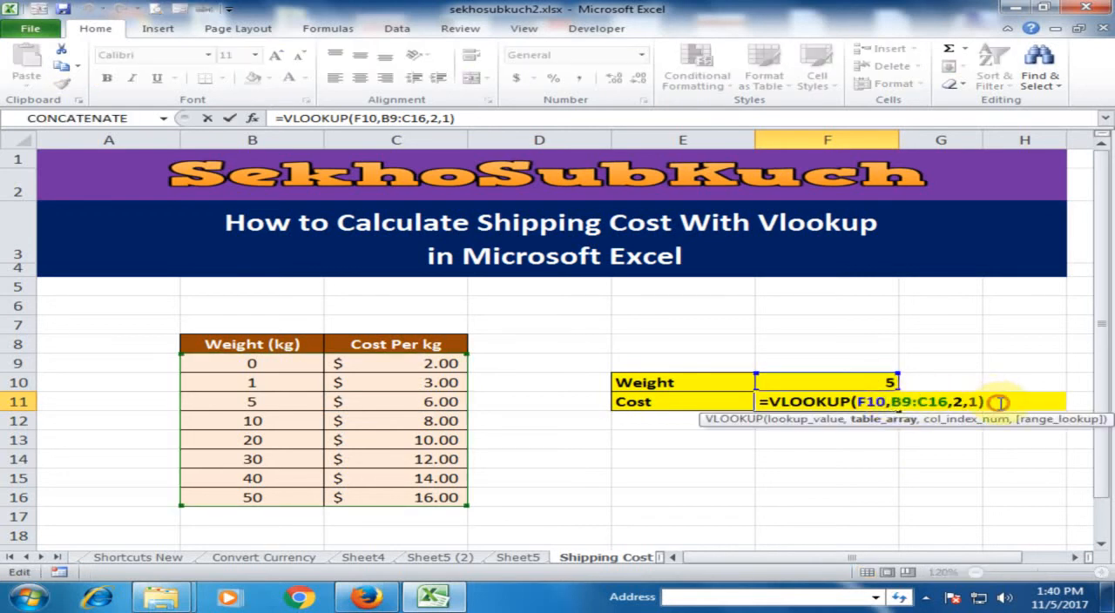
text(*)
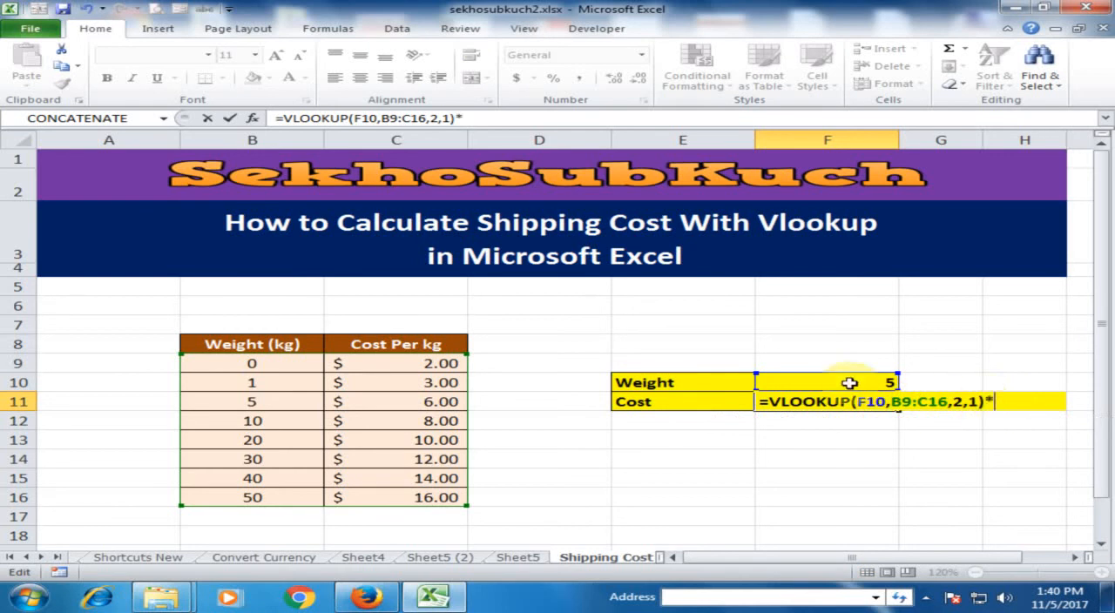
click(849, 383)
key(Return)
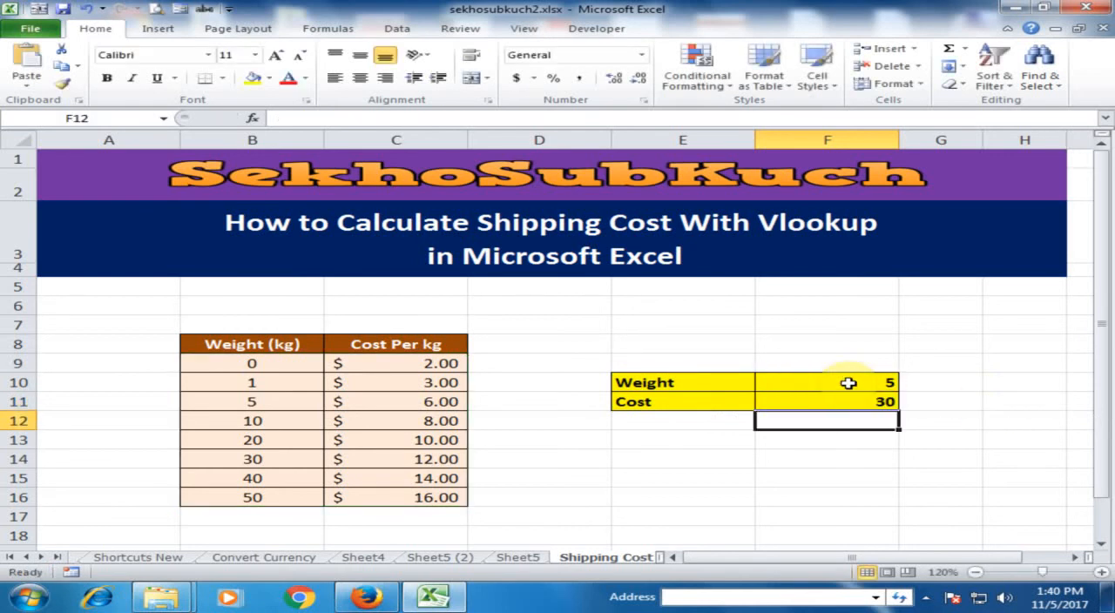
Test the cost formula by setting the weight in F10 to 6 and to 10.
click(829, 402)
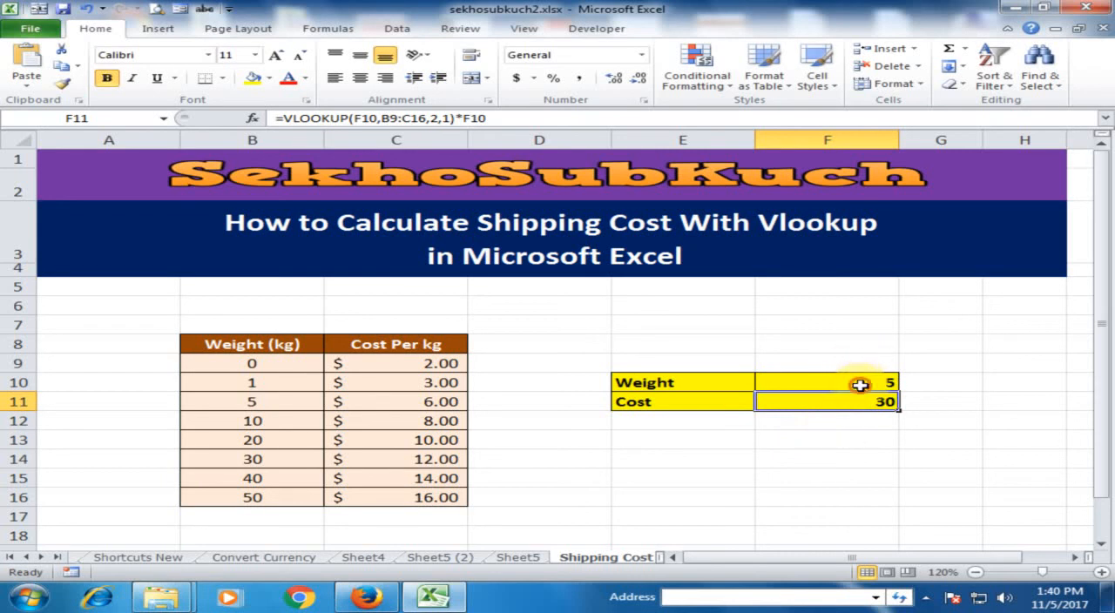
click(860, 384)
text(6)
click(871, 416)
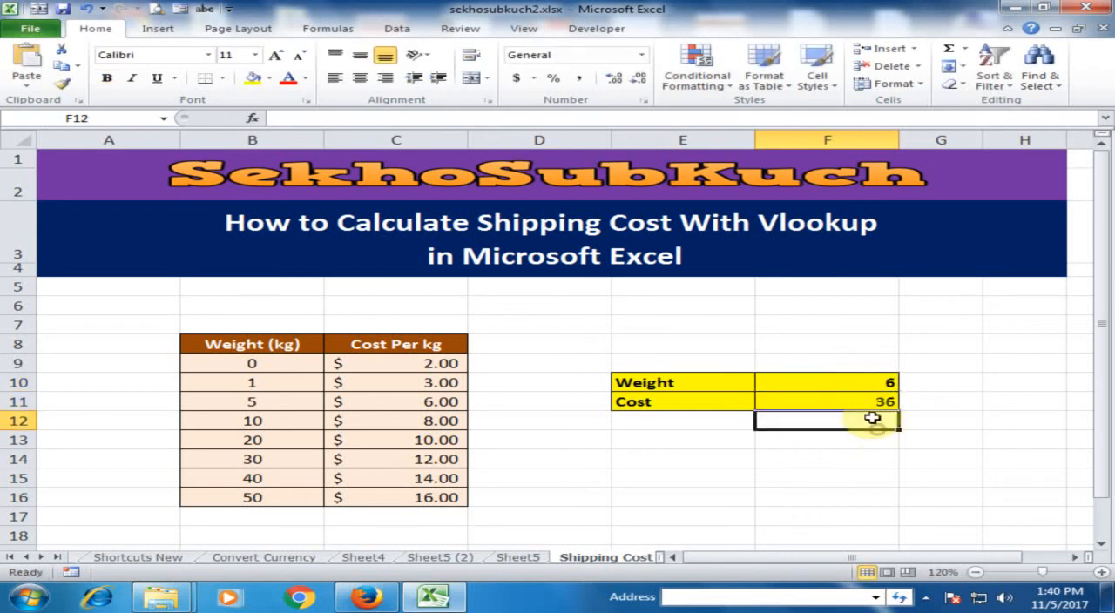
click(854, 404)
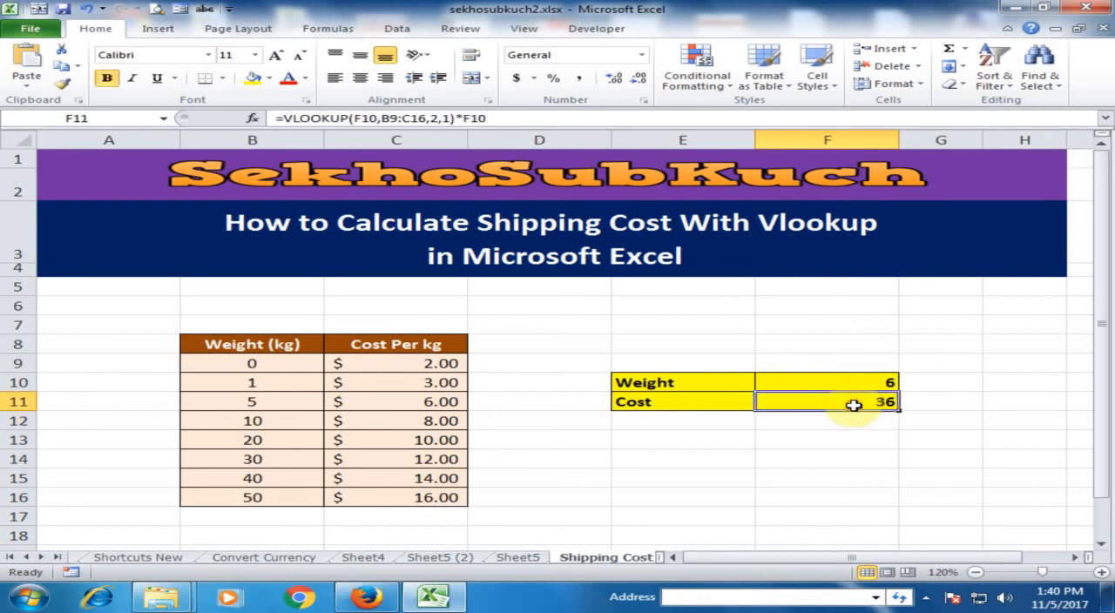
click(860, 381)
text(10)
click(841, 421)
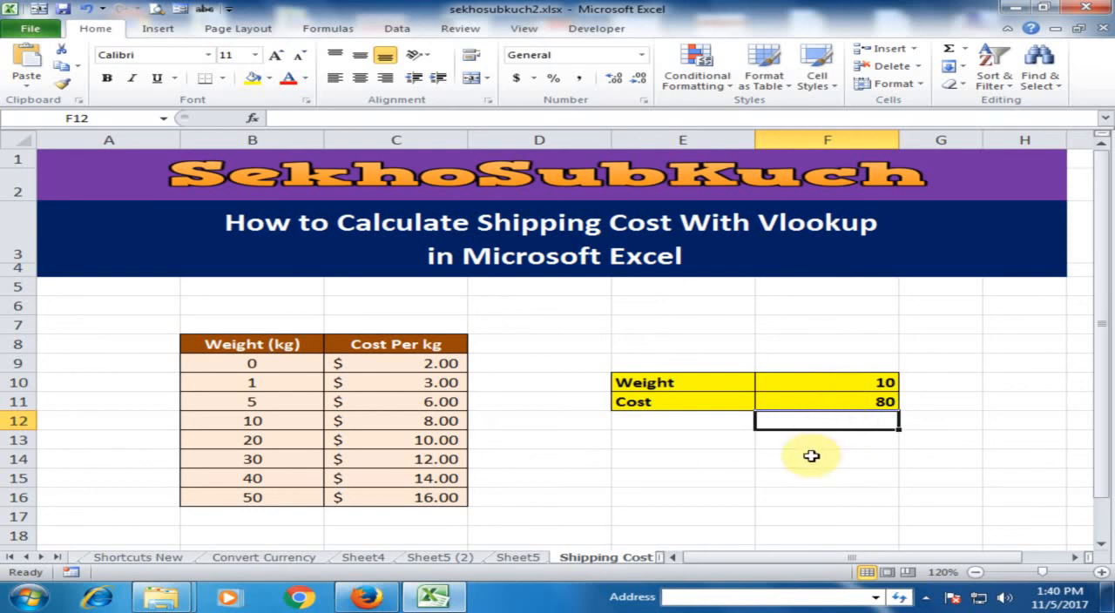
Remove the multiplication by F10 from the cost formula in F11, leaving =VLOOKUP(F10,B9:C16,2,1).
double_click(871, 402)
key(BackSpace)
key(BackSpace)
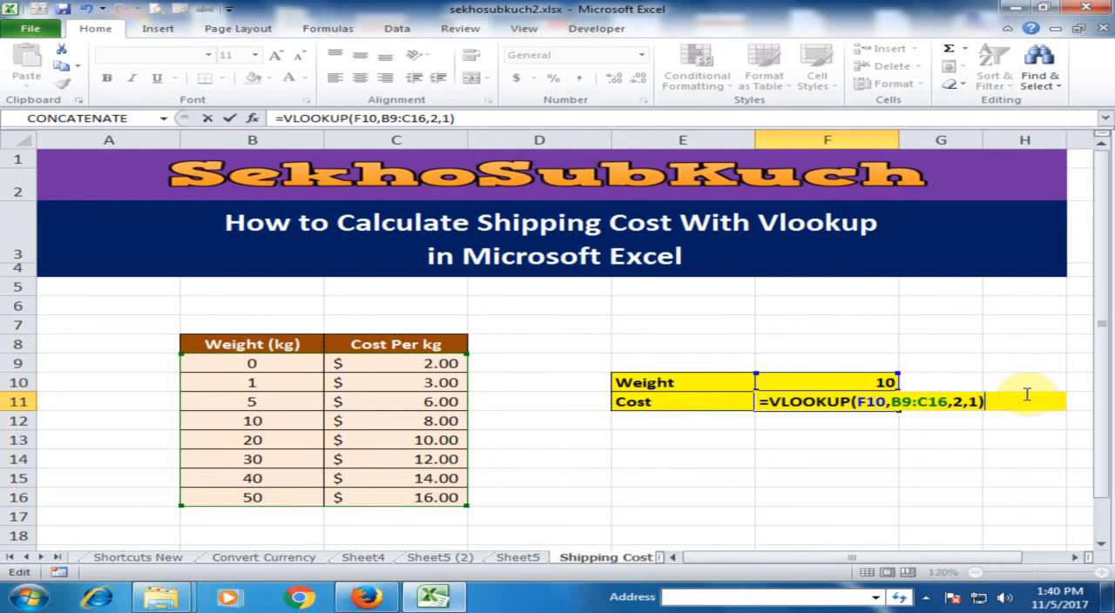
key(Return)
click(876, 399)
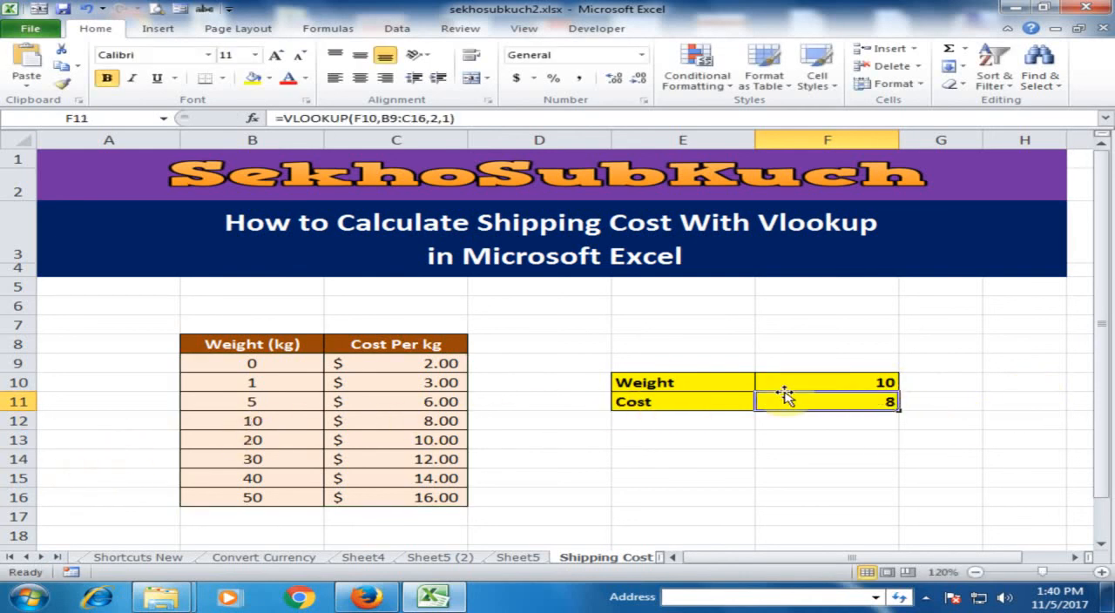
Set the weight in F10 to 9 and compare the looked-up rate in F11 with the table's Cost Per kg column.
click(829, 388)
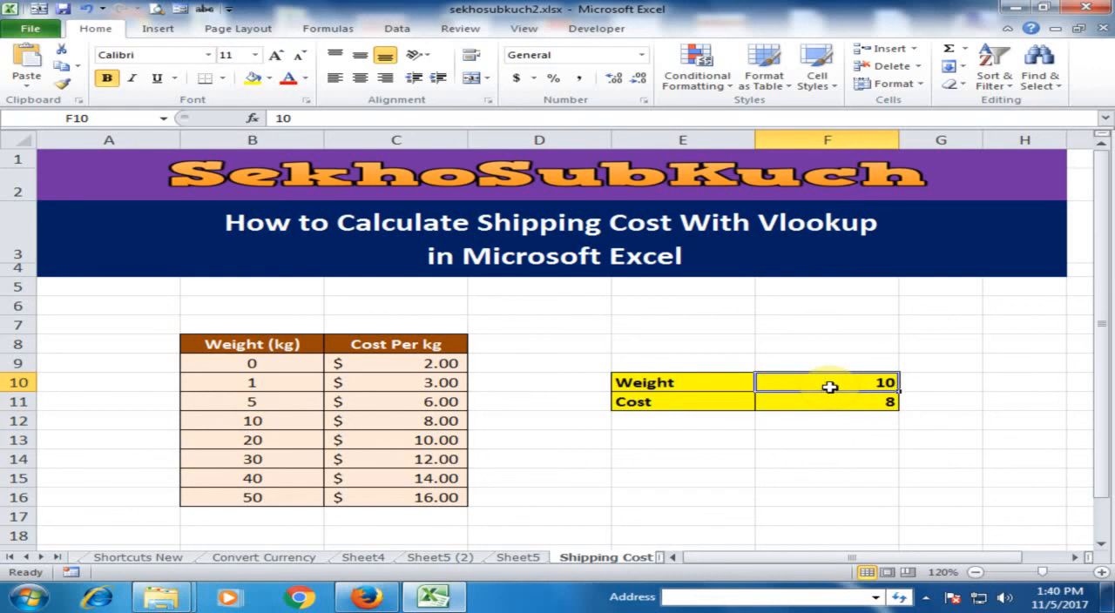
text(9)
key(Return)
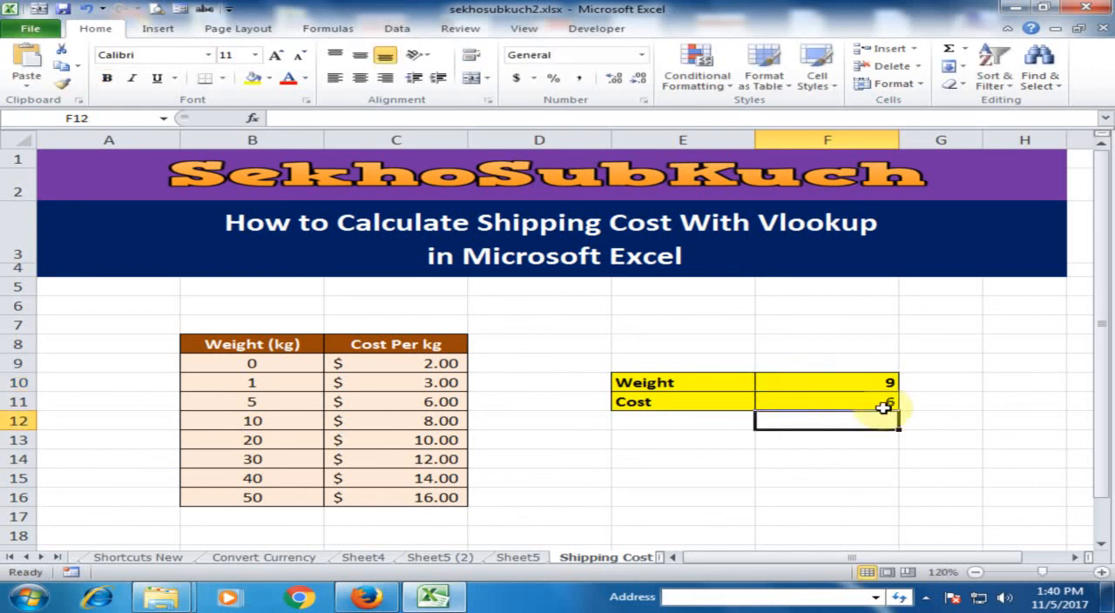
click(882, 404)
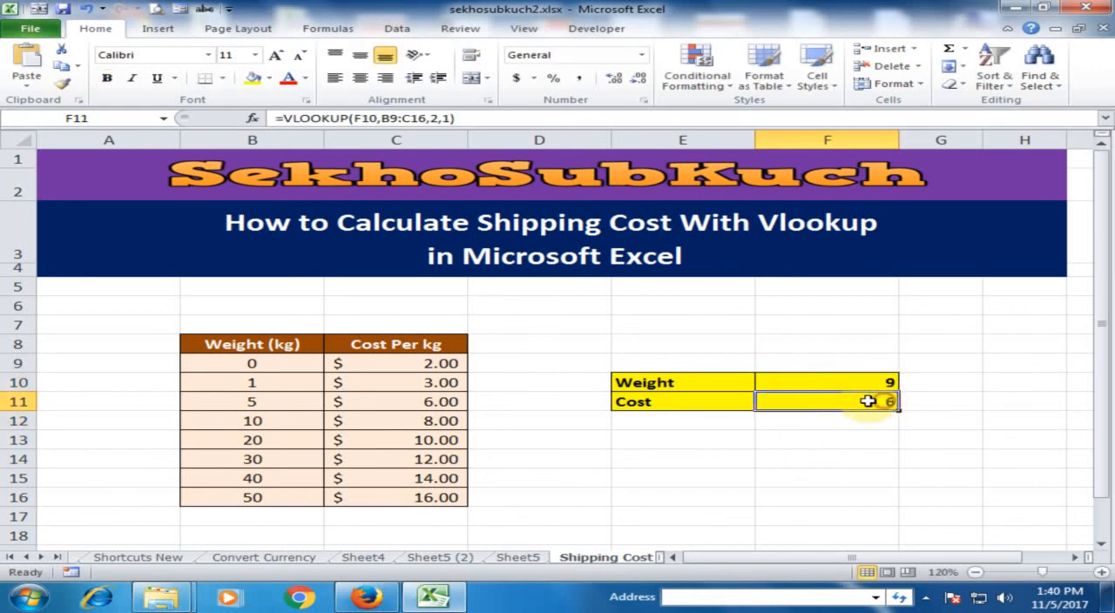
click(436, 402)
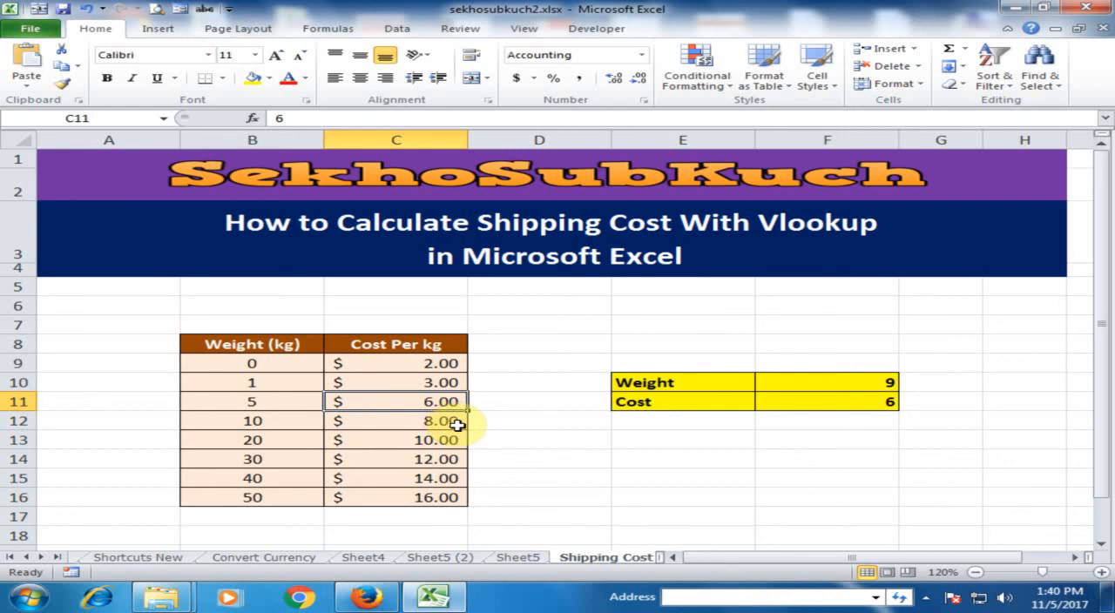
Multiply the looked-up rate in F11 by the weight, making the formula =VLOOKUP(F10,B9:C16,2,1)*F10.
click(816, 400)
double_click(906, 400)
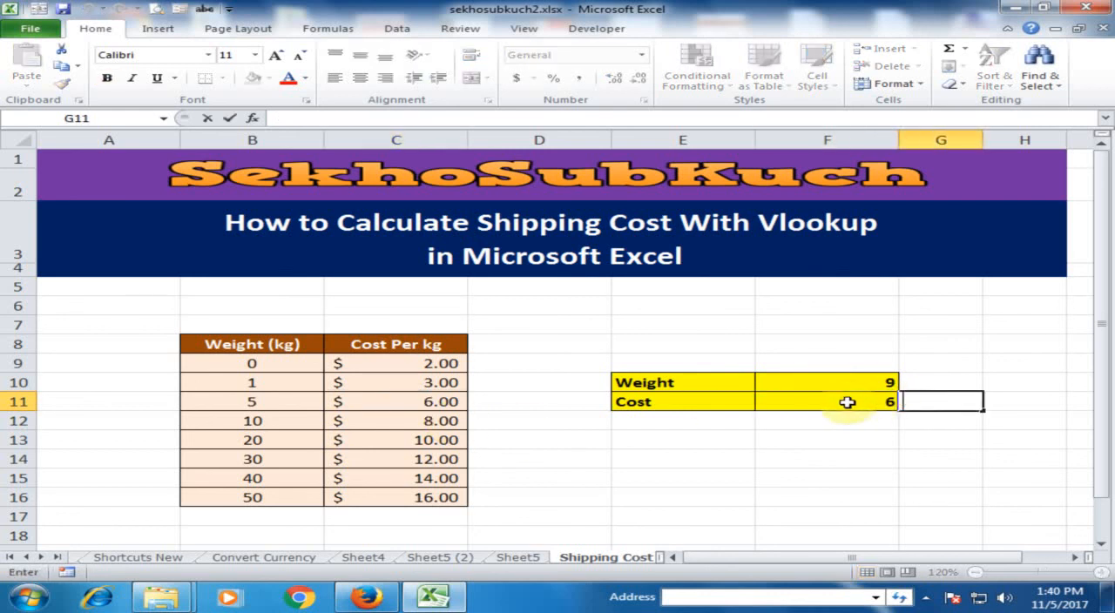
double_click(850, 401)
click(993, 403)
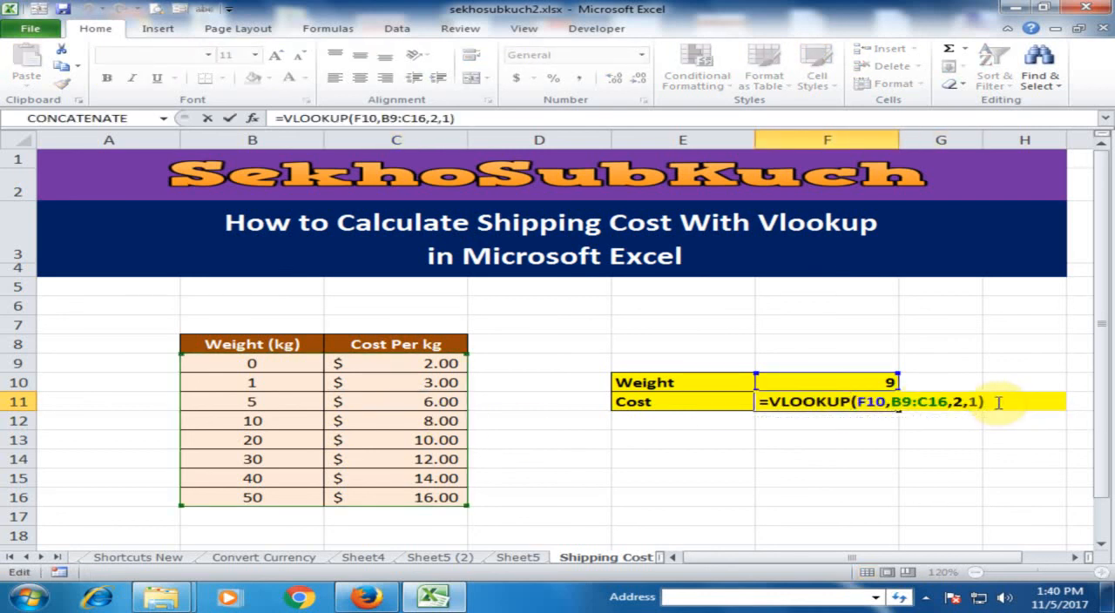
click(858, 382)
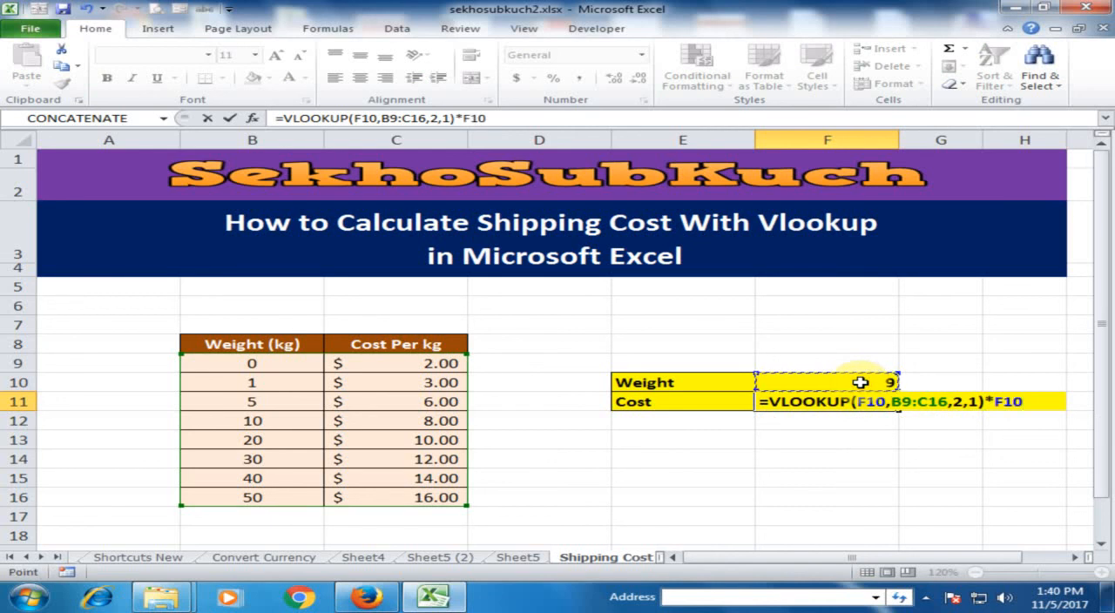
key(Return)
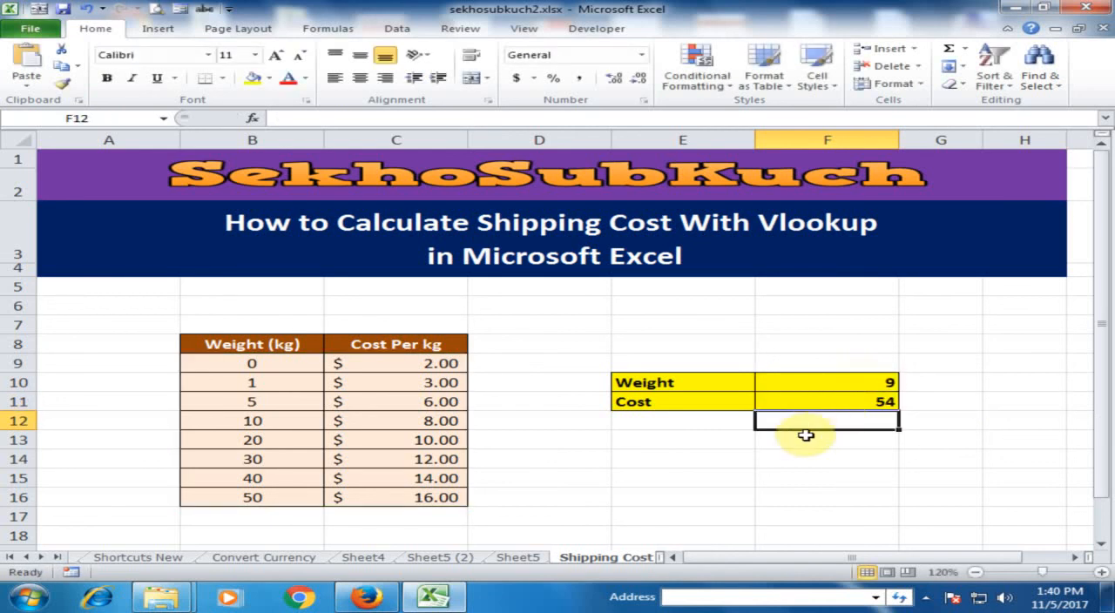